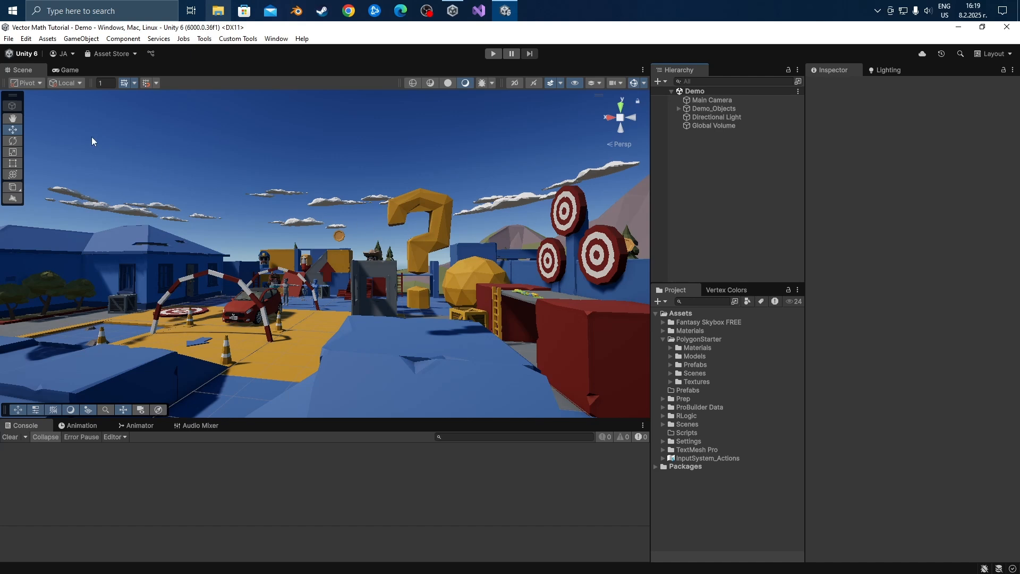
# Open the Package Manager preferences and show the My Assets cache location in the file explorer.
pyautogui.click(26, 38)
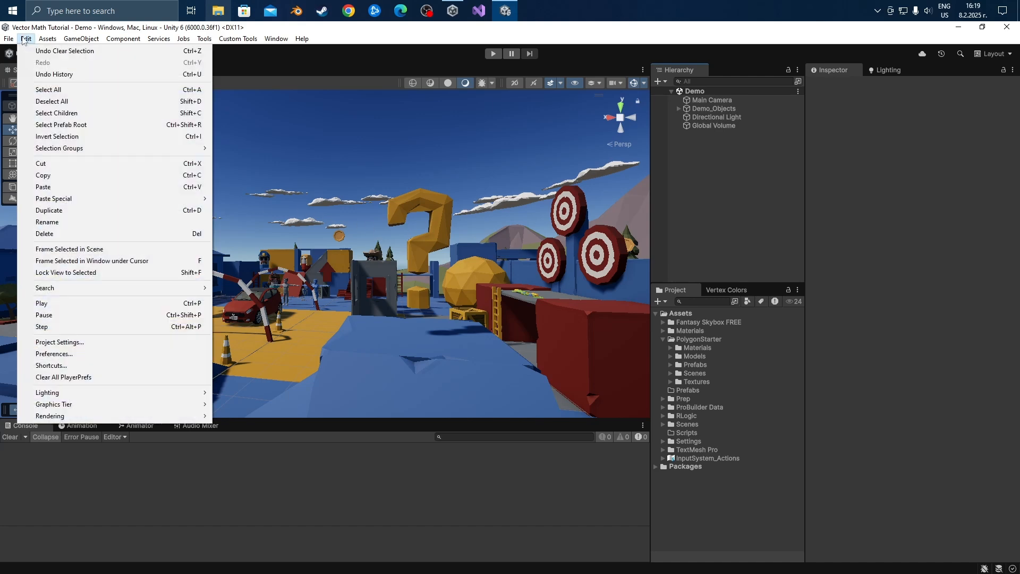
pyautogui.click(97, 353)
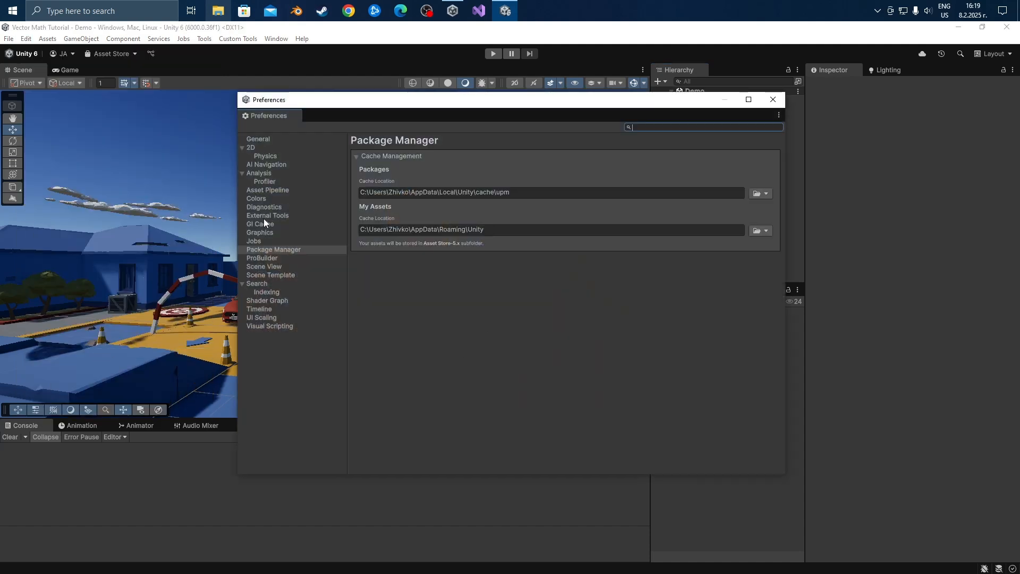
pyautogui.click(261, 250)
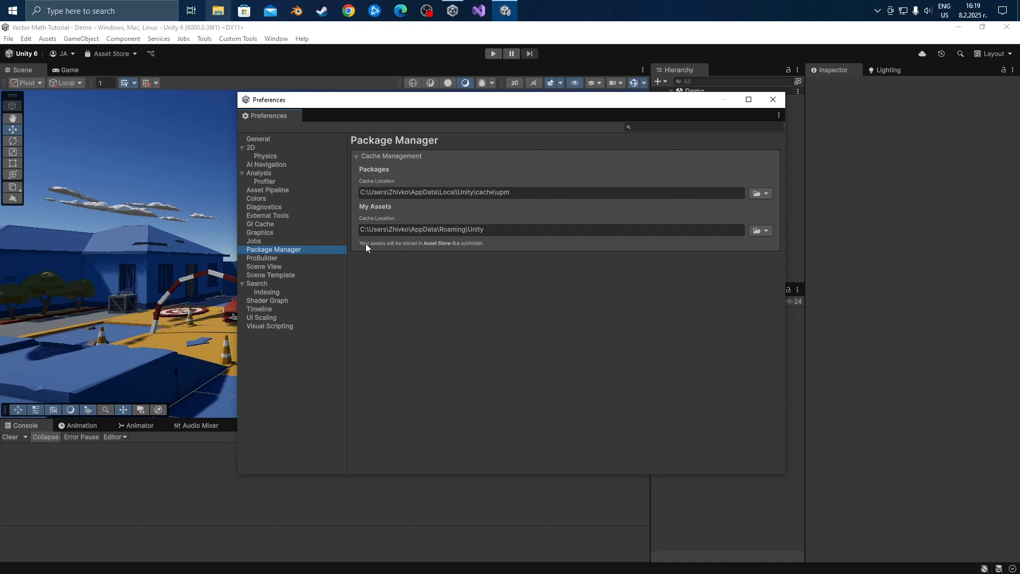
pyautogui.click(764, 232)
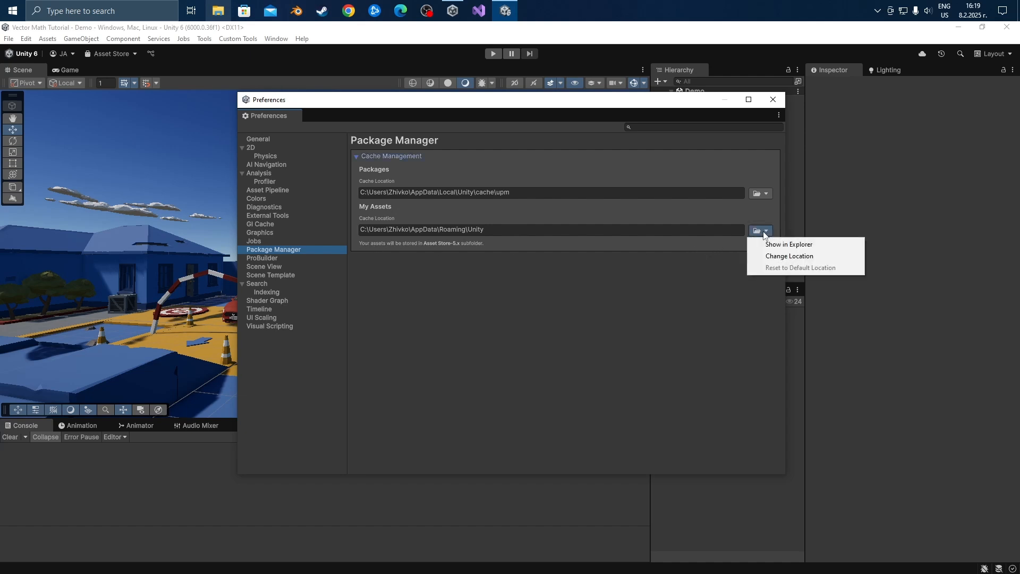
pyautogui.click(787, 246)
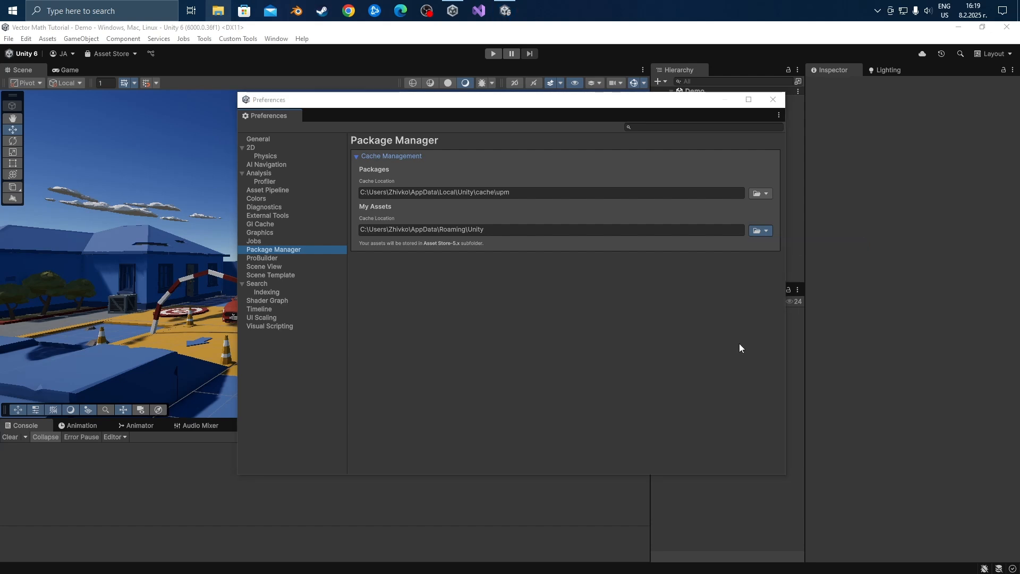
# Move the explorer window clear of the cache location setting and open the Asset Store-5.x folder.
pyautogui.moveTo(963, 97); pyautogui.dragTo(425, 157)
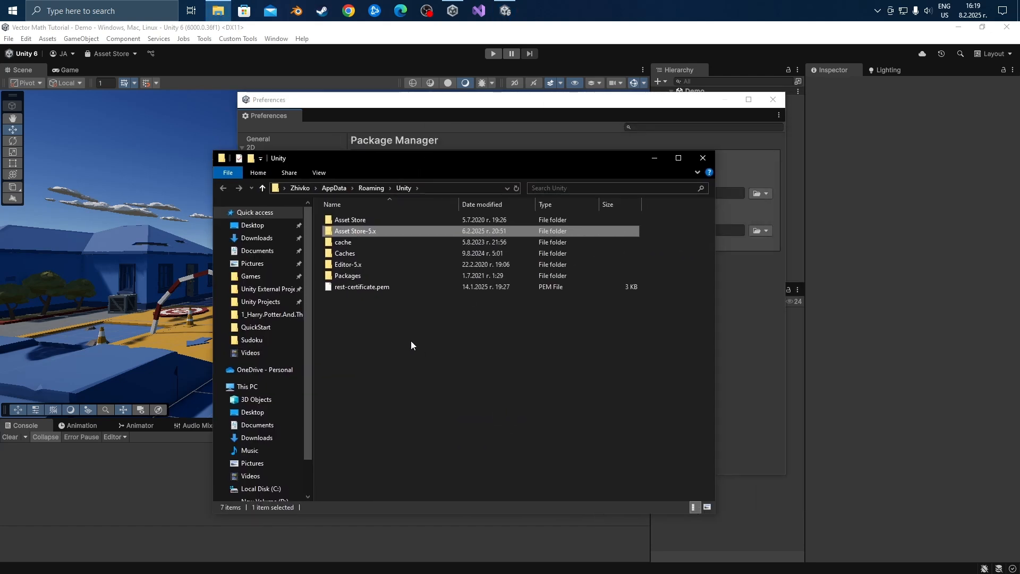
pyautogui.moveTo(441, 158); pyautogui.dragTo(585, 265)
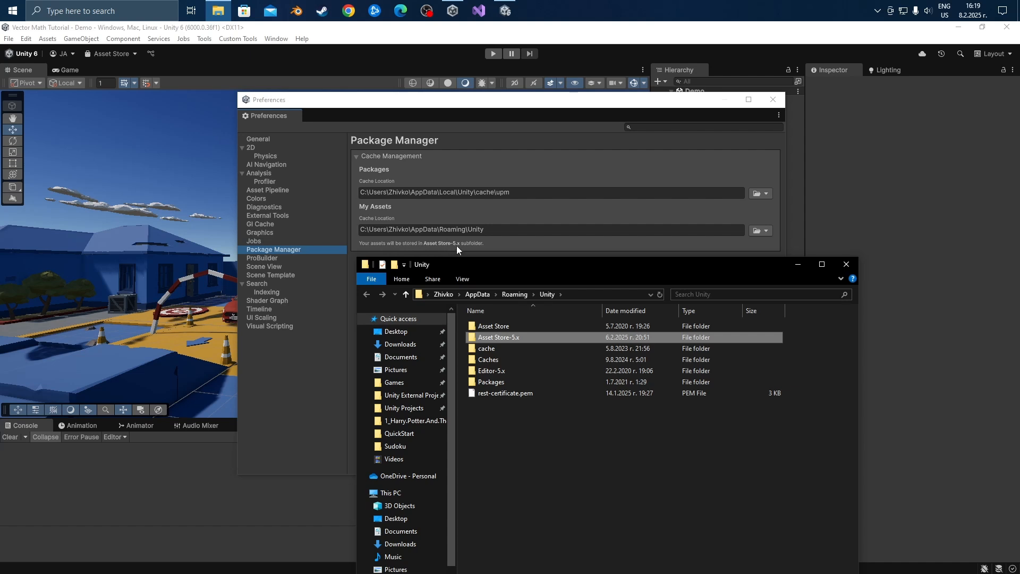
pyautogui.doubleClick(501, 336)
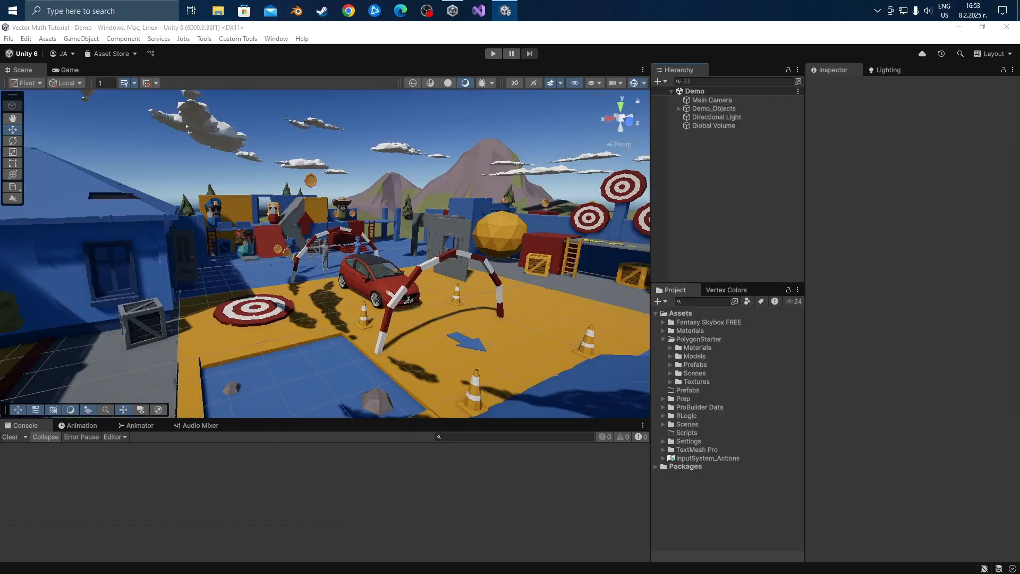
# Examine the demo scene from several angles and distances, including the red car and the surrounding courtyard.
pyautogui.moveTo(419, 288); pyautogui.dragTo(377, 333, button='right')
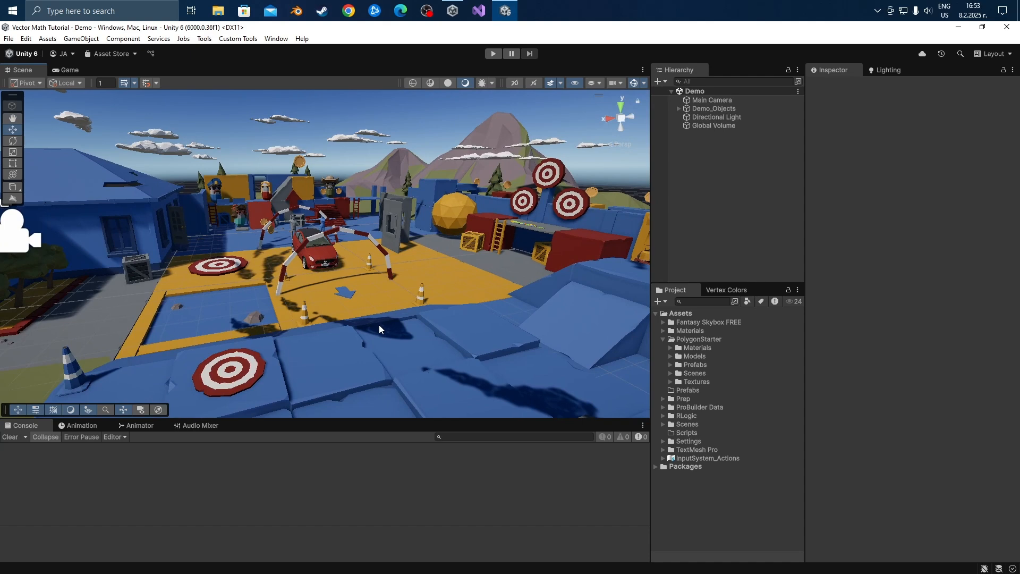
pyautogui.keyDown('alt'); pyautogui.moveTo(380, 324); pyautogui.dragTo(407, 308); pyautogui.keyUp('alt')
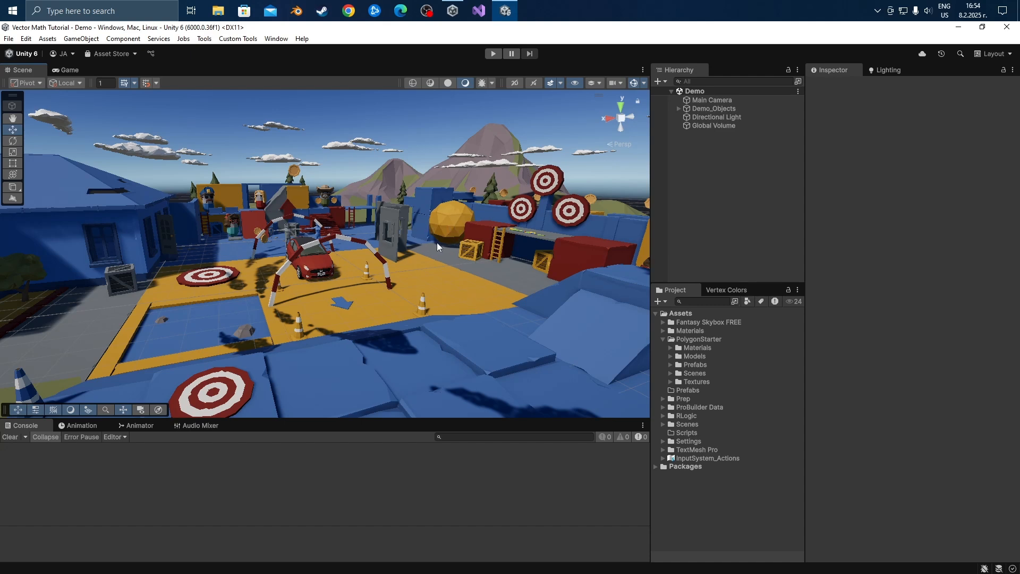
pyautogui.moveTo(435, 242); pyautogui.dragTo(557, 286, button='right')
pyautogui.press('w')
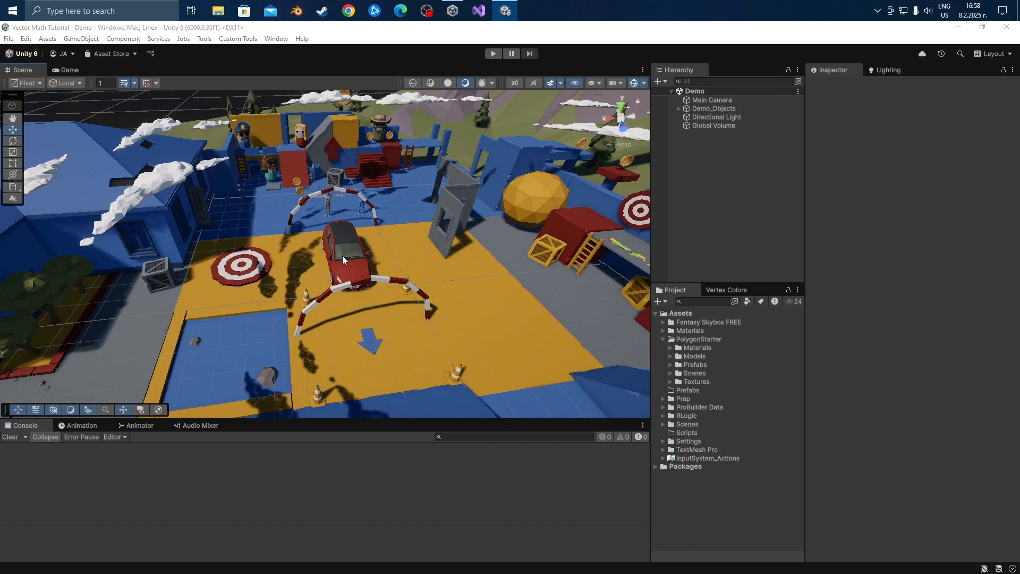
pyautogui.keyDown('alt'); pyautogui.moveTo(338, 244); pyautogui.dragTo(343, 311); pyautogui.keyUp('alt')
pyautogui.keyDown('alt'); pyautogui.moveTo(342, 221); pyautogui.dragTo(860, 245); pyautogui.keyUp('alt')
pyautogui.moveTo(416, 166); pyautogui.dragTo(406, 238, button='middle')
pyautogui.keyDown('alt'); pyautogui.moveTo(351, 212); pyautogui.dragTo(360, 457, button='right'); pyautogui.keyUp('alt')
pyautogui.keyDown('alt'); pyautogui.moveTo(229, 287); pyautogui.dragTo(687, 282); pyautogui.keyUp('alt')
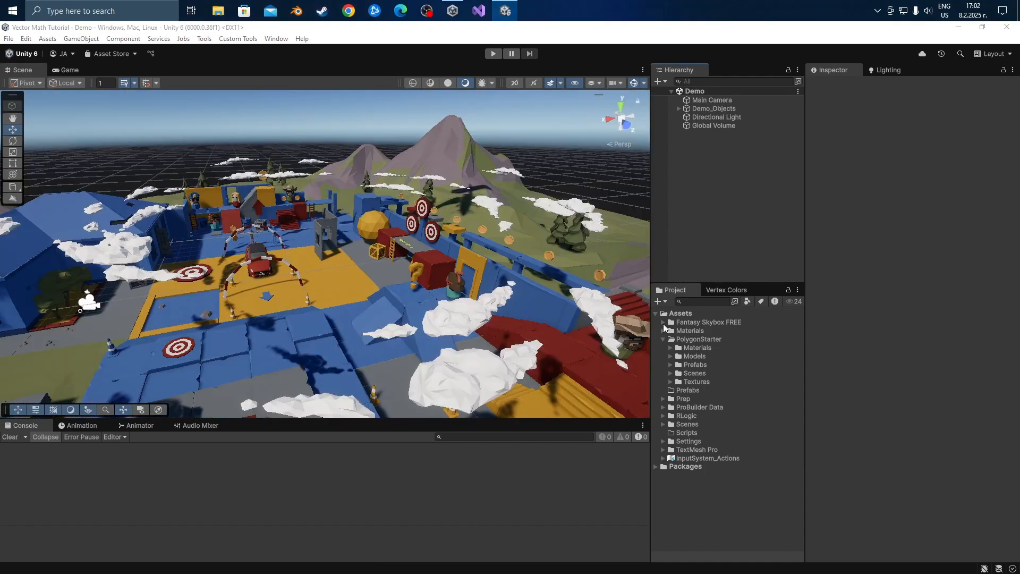
pyautogui.keyDown('alt'); pyautogui.moveTo(396, 304); pyautogui.dragTo(258, 306); pyautogui.keyUp('alt')
pyautogui.moveTo(258, 306); pyautogui.dragTo(388, 297, button='right')
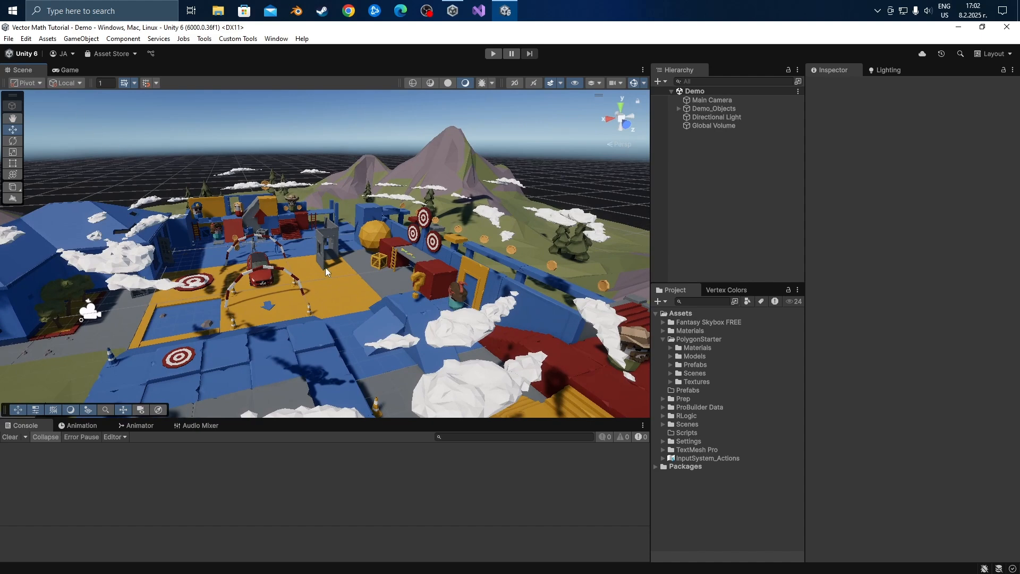
# Maximize the Scene view, restore the normal layout, and maximize the Scene view again.
pyautogui.hotkey('shift', 'space')
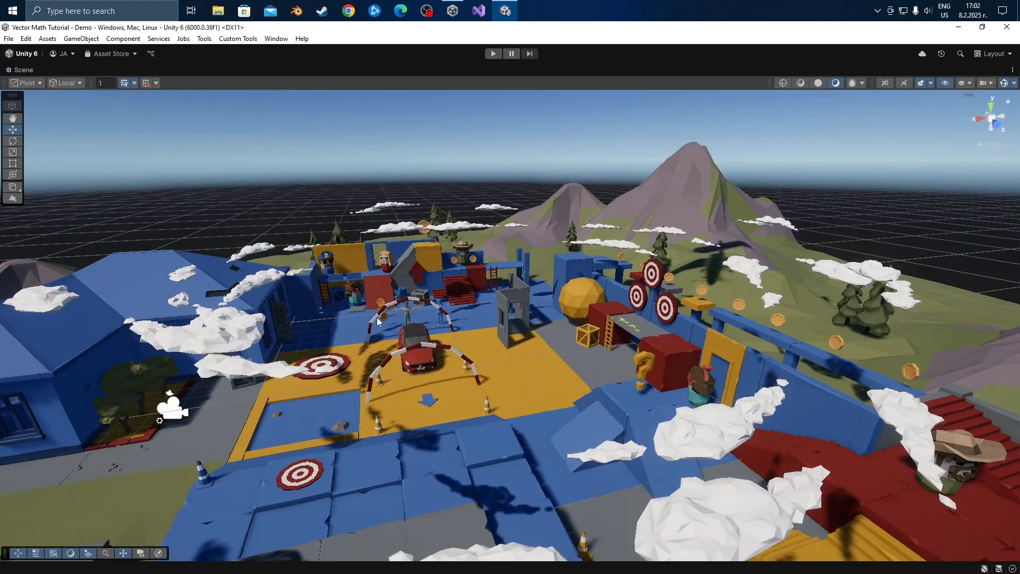
pyautogui.moveTo(496, 331); pyautogui.dragTo(458, 332, button='right')
pyautogui.hotkey('shift', 'space')
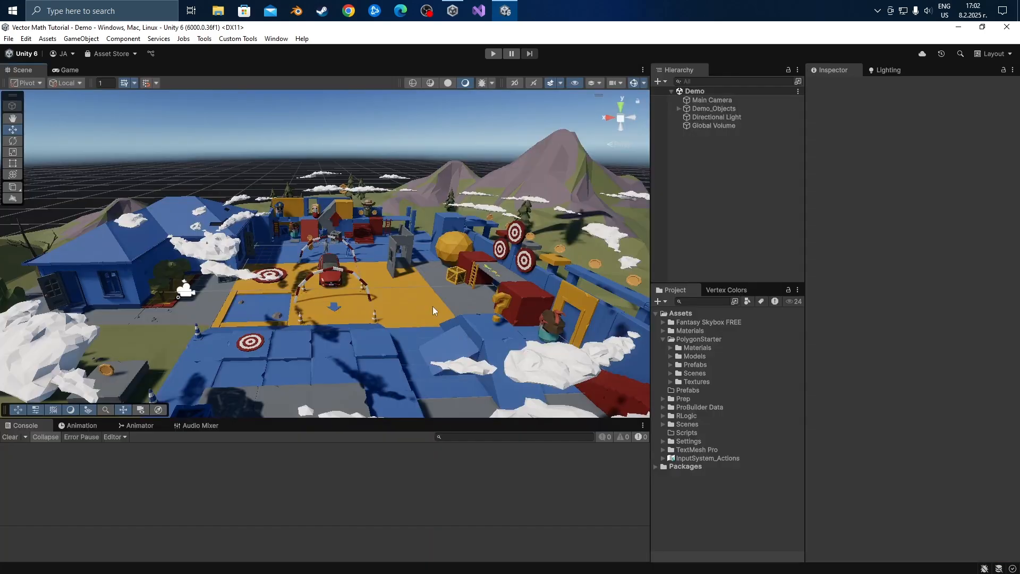
pyautogui.hotkey('shift', 'space')
pyautogui.moveTo(461, 320); pyautogui.dragTo(539, 278, button='right')
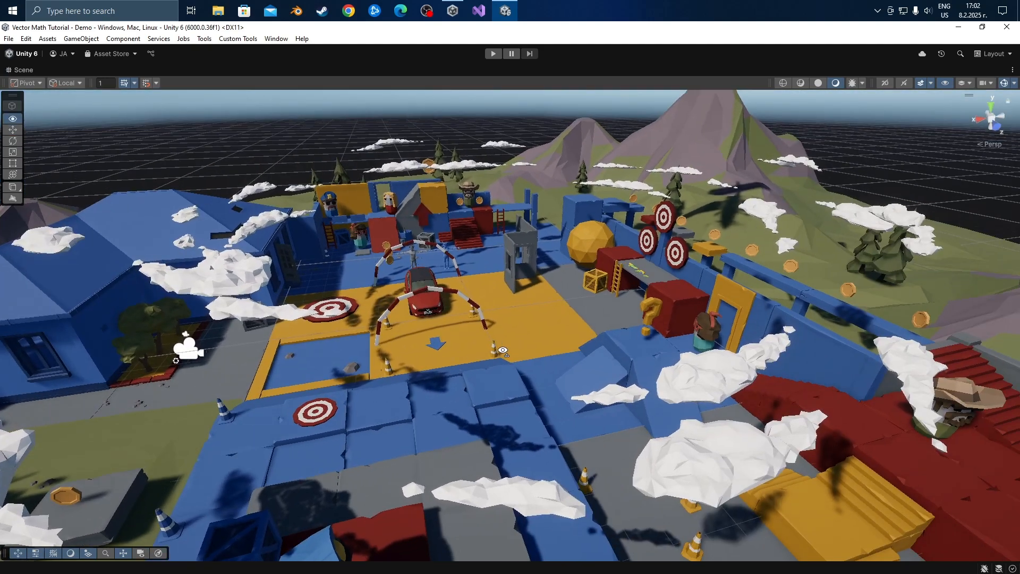
# Select the yellow faceted sphere, frame it, and inspect it up close from another side.
pyautogui.click(588, 247)
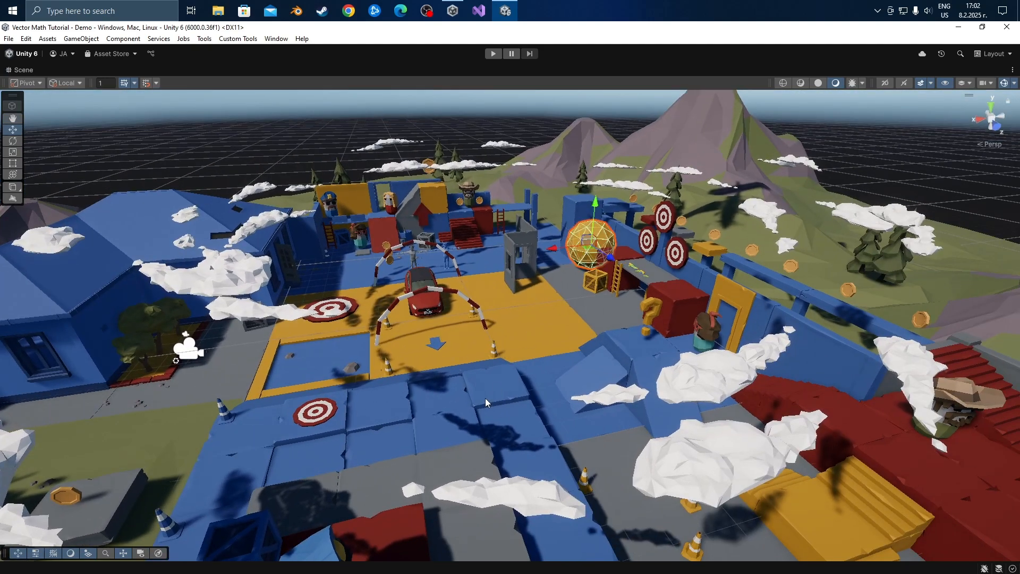
pyautogui.press('f')
pyautogui.moveTo(418, 423); pyautogui.dragTo(571, 452, button='right')
pyautogui.press('a')
pyautogui.press('s')
pyautogui.press('d')
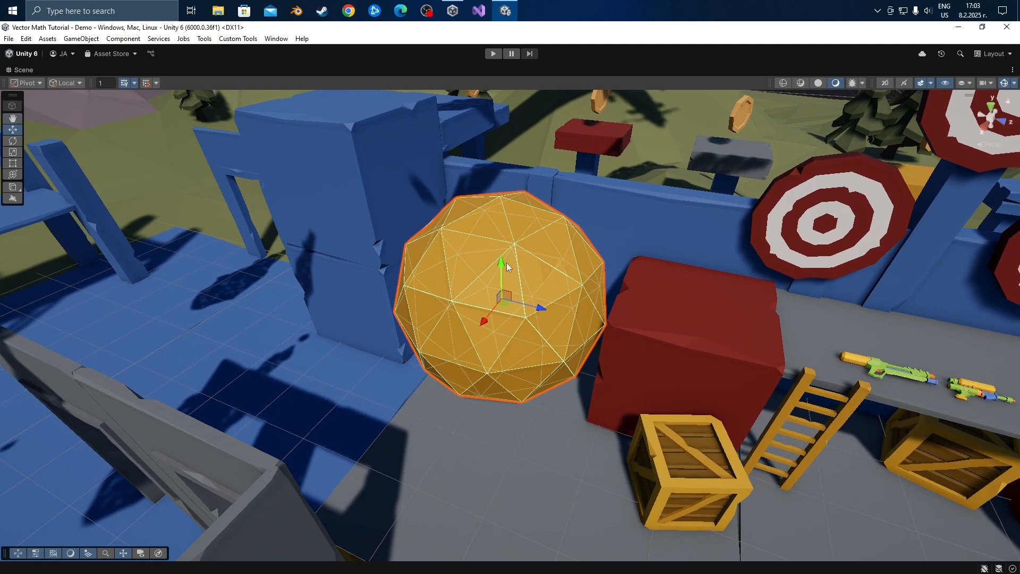
# Try moving the yellow sphere upward, undo the move, and rotate the sphere about its vertical axis.
pyautogui.moveTo(502, 266)
pyautogui.mouseDown()
pyautogui.moveTo(508, 85)
pyautogui.moveTo(505, 248)
pyautogui.mouseUp()
pyautogui.hotkey('ctrl', 'z')
pyautogui.press('e')
pyautogui.moveTo(523, 316); pyautogui.dragTo(594, 355)
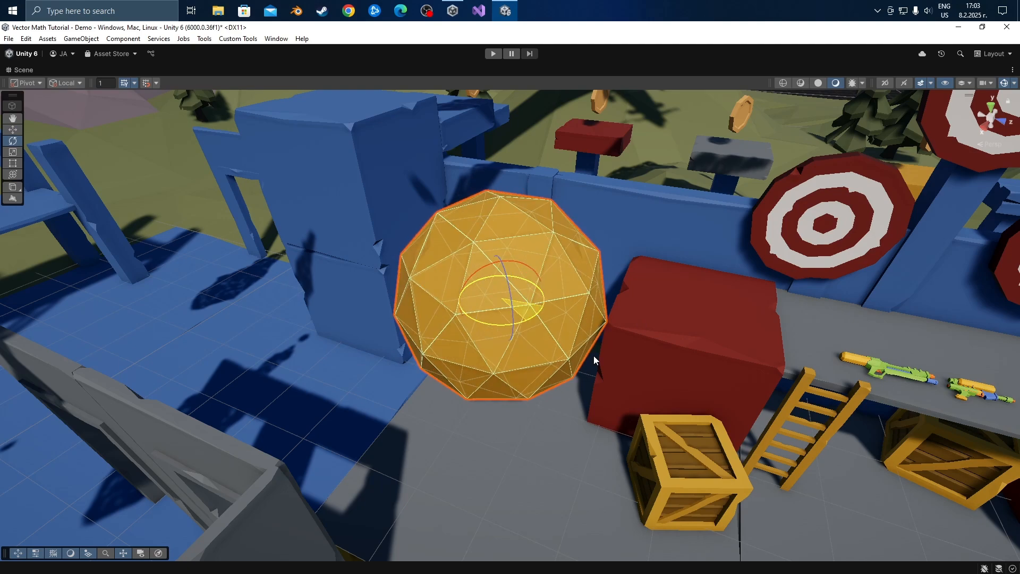
# Try scaling the yellow sphere along its Z axis and uniformly, and undo both scale changes.
pyautogui.press('r')
pyautogui.moveTo(543, 293); pyautogui.dragTo(600, 292)
pyautogui.moveTo(501, 298); pyautogui.dragTo(592, 329)
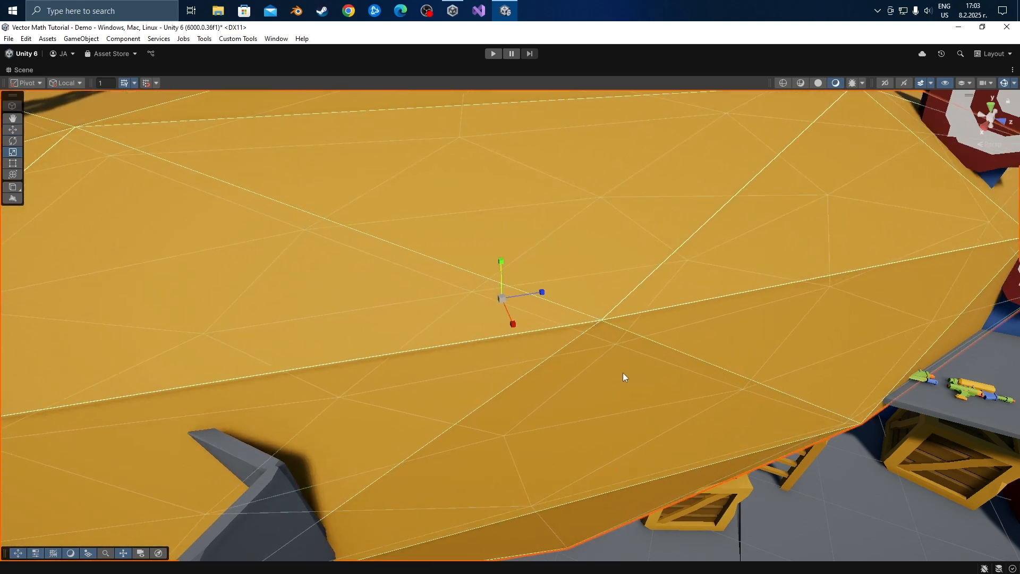
pyautogui.hotkey('ctrl', 'z')
pyautogui.hotkey('ctrl', 'z')
# Try moving the yellow sphere with the Move tool and undo the move.
pyautogui.press('w')
pyautogui.moveTo(498, 306); pyautogui.dragTo(514, 323)
pyautogui.hotkey('ctrl', 'z')
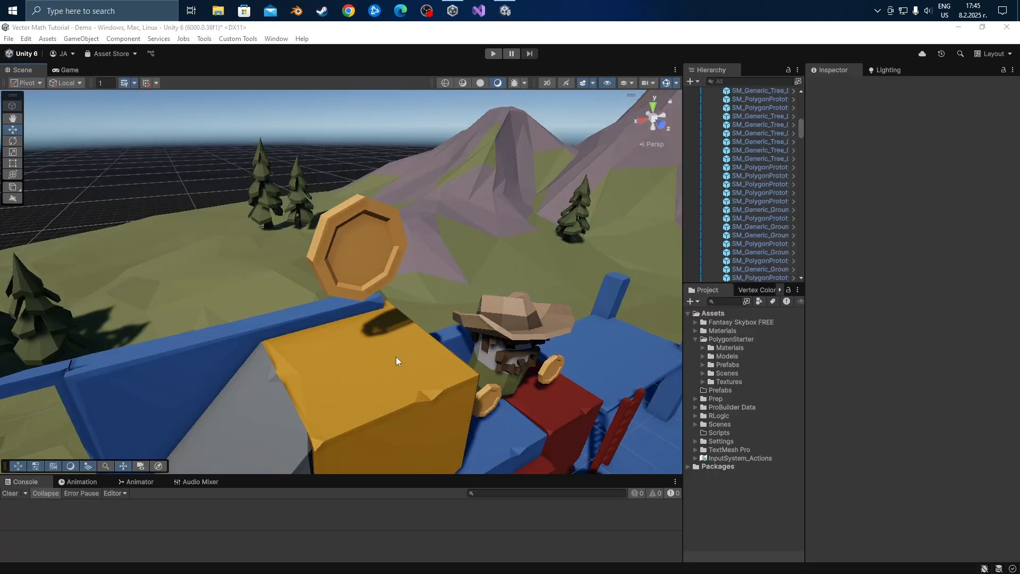
# Select the large coin above the yellow block and move it toward the hat-wearing figure.
pyautogui.click(360, 251)
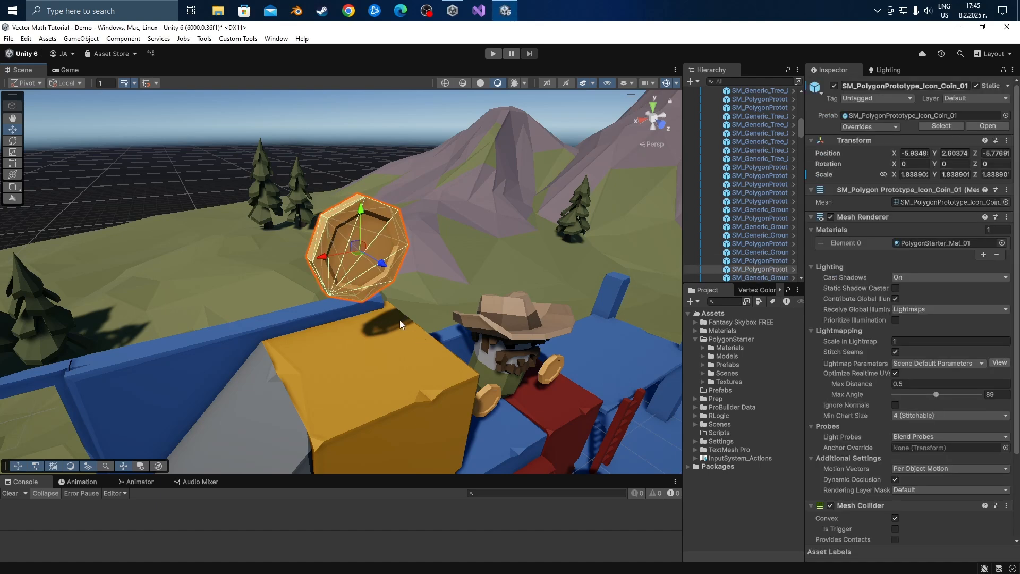
pyautogui.moveTo(357, 256); pyautogui.dragTo(441, 290)
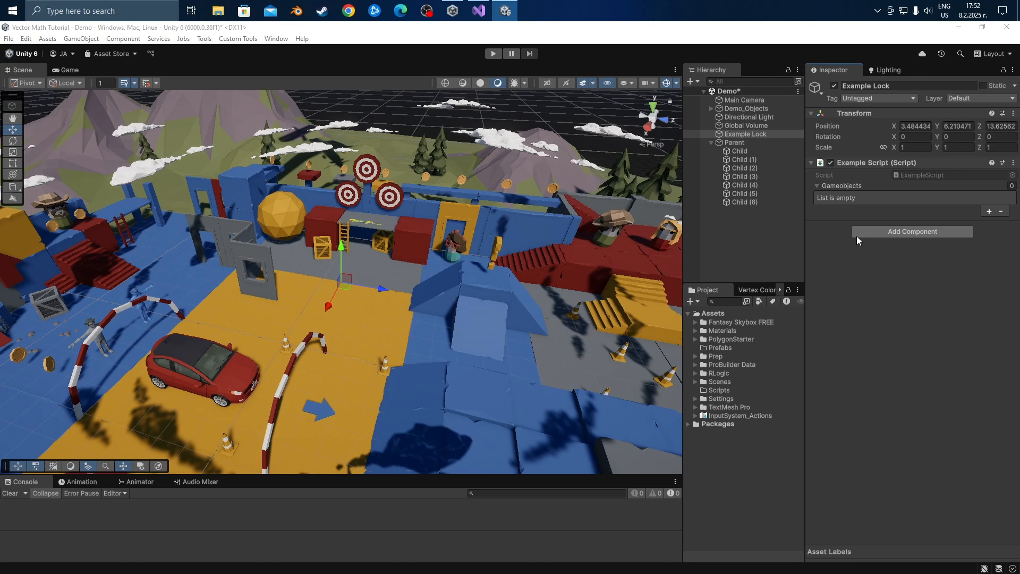
# Add Child and Child (1) to the Gameobjects list of Example Lock's script, and reselect Example Lock after selecting Child (6).
pyautogui.moveTo(738, 152); pyautogui.dragTo(847, 188)
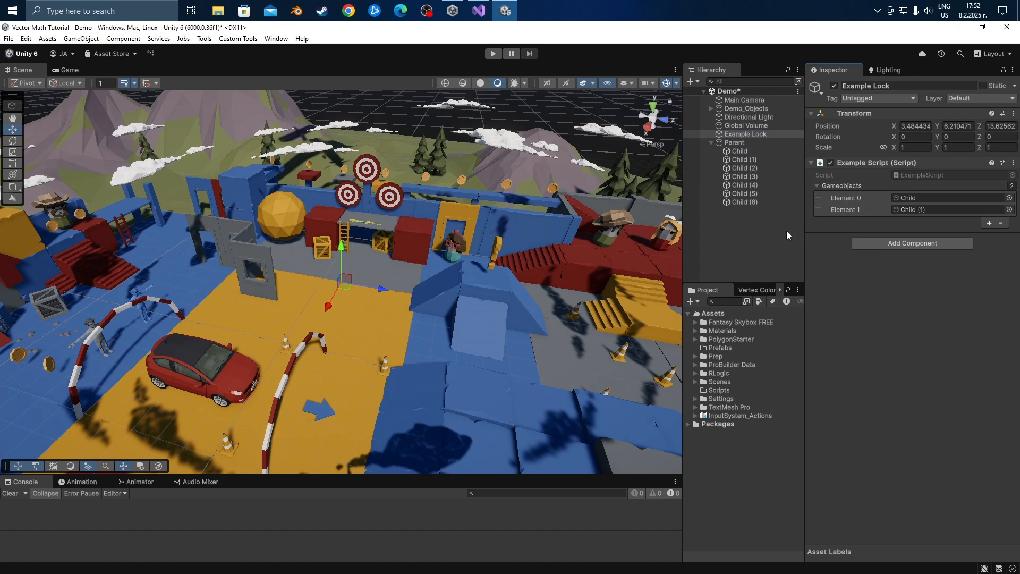
pyautogui.click(750, 216)
pyautogui.click(743, 203)
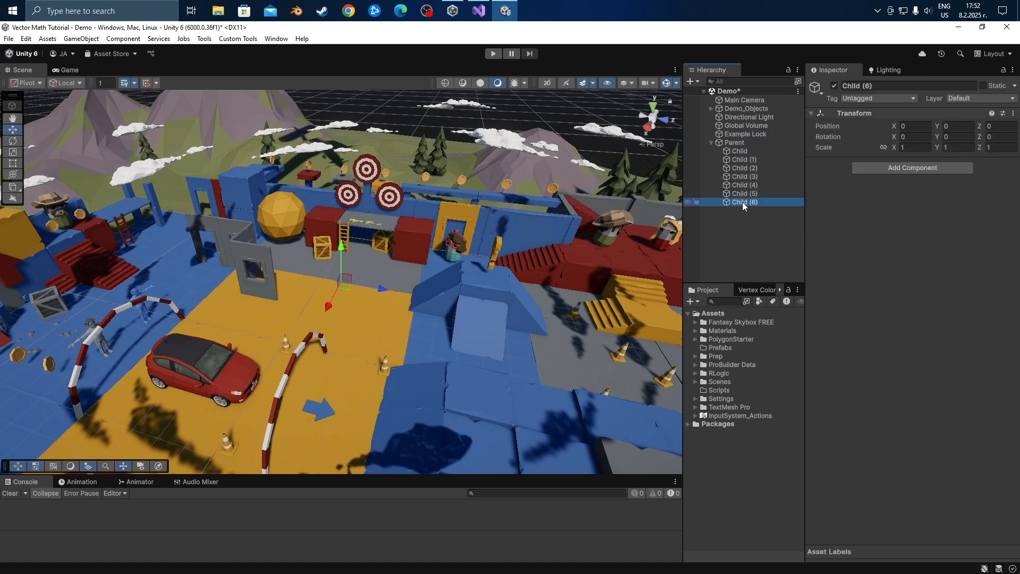
pyautogui.click(748, 135)
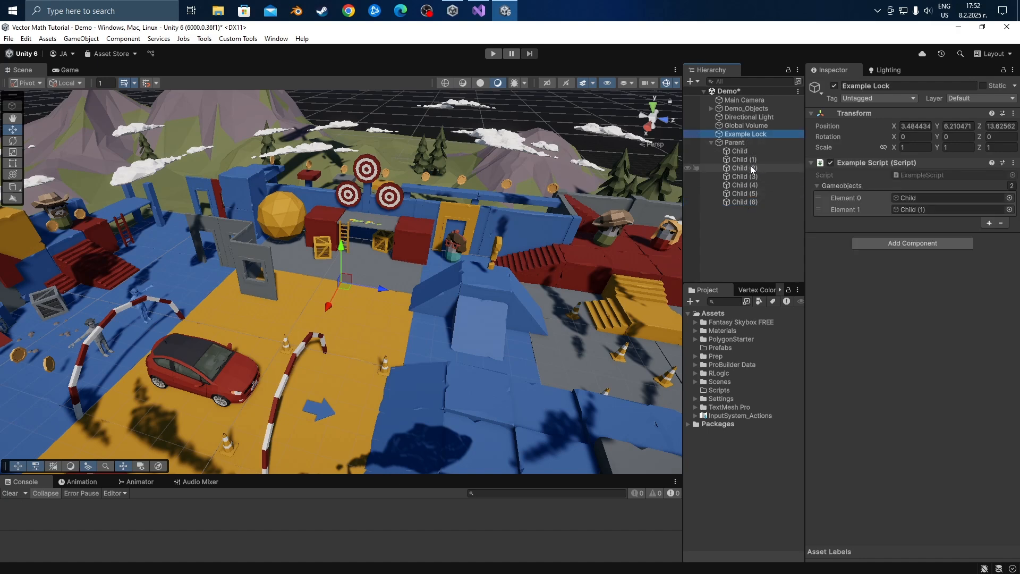
# Select the objects from Child (2) through Child (6) and clear the selection.
pyautogui.click(749, 168)
pyautogui.keyDown('shift'); pyautogui.click(747, 203); pyautogui.keyUp('shift')
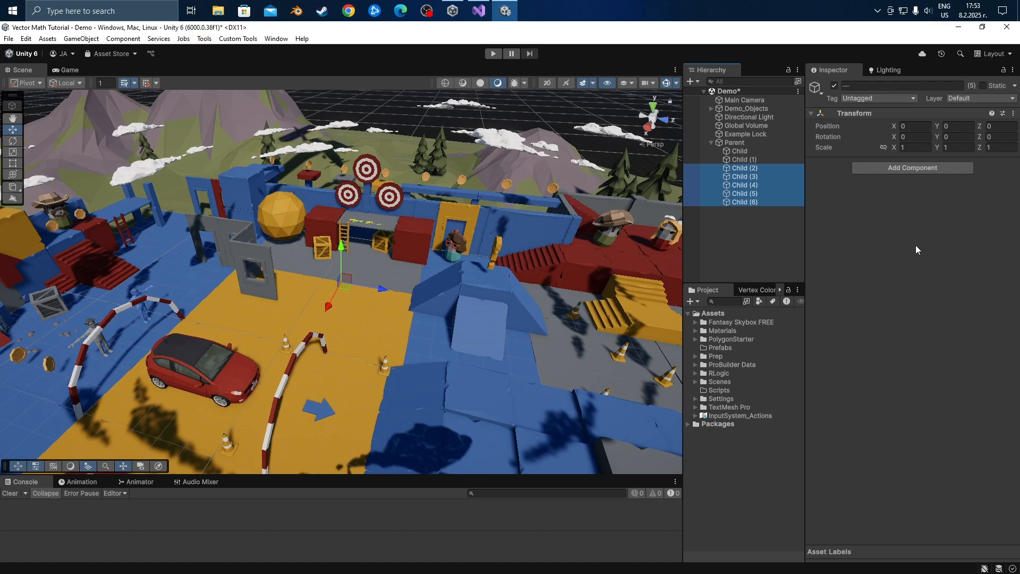
pyautogui.click(764, 239)
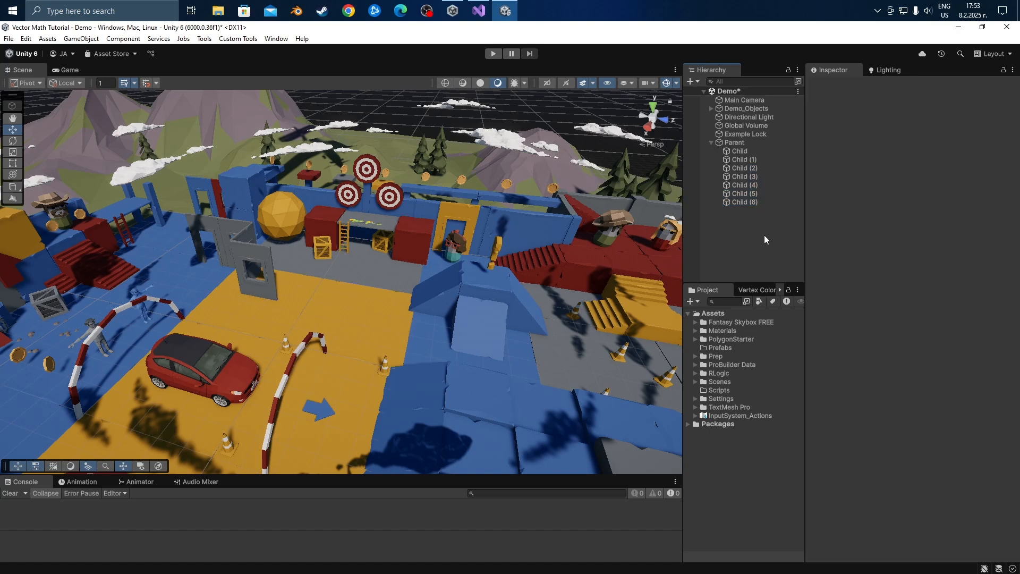
# Lock the Inspector on Example Lock and test the lock by selecting Child (1) and Child (6).
pyautogui.click(764, 135)
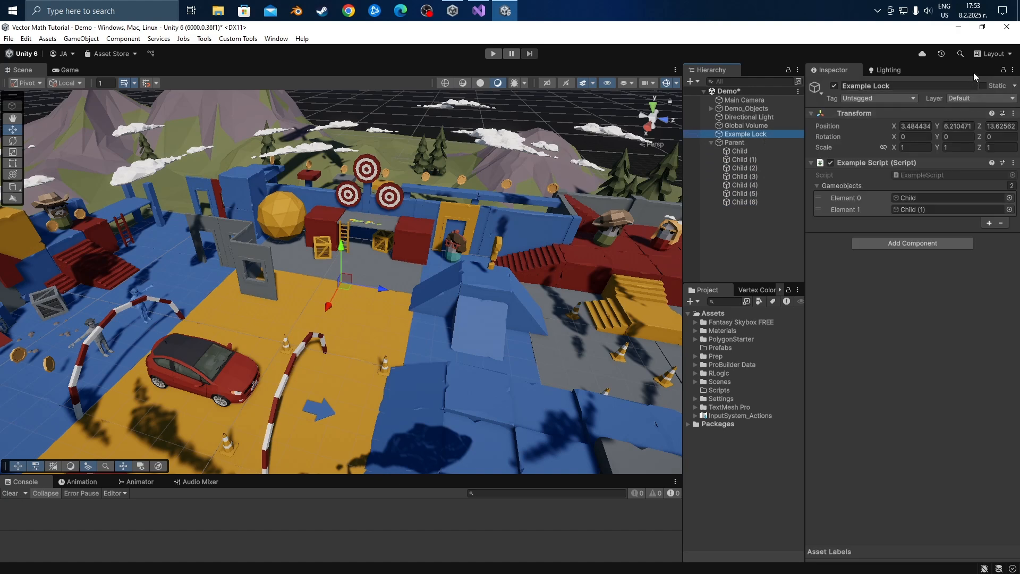
pyautogui.click(1003, 70)
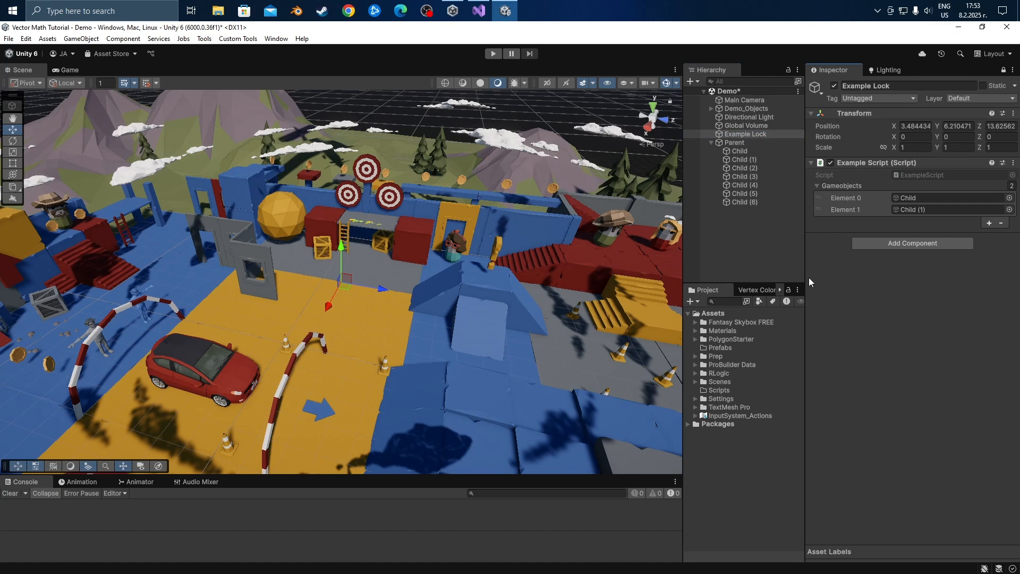
pyautogui.click(746, 160)
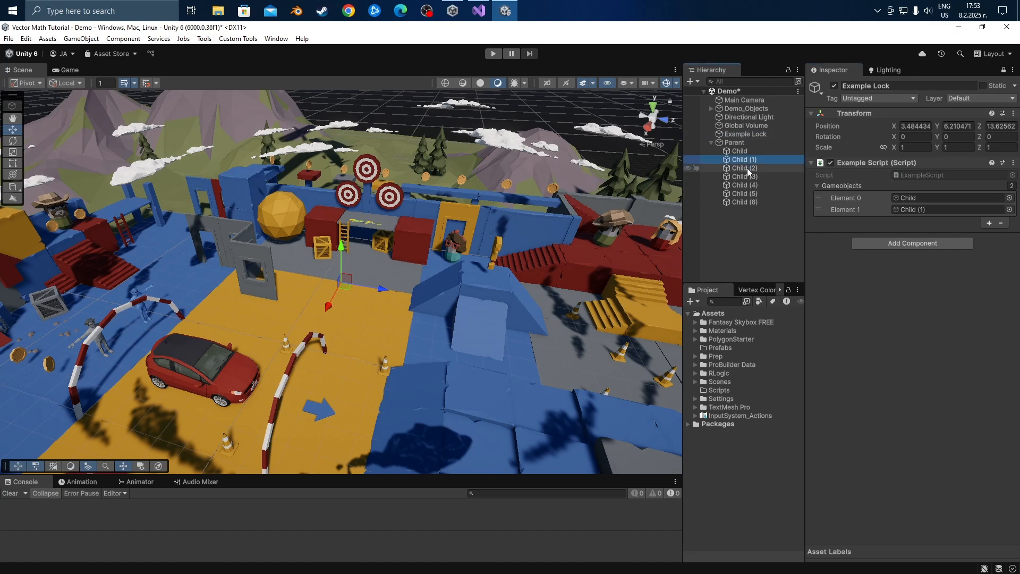
pyautogui.click(755, 201)
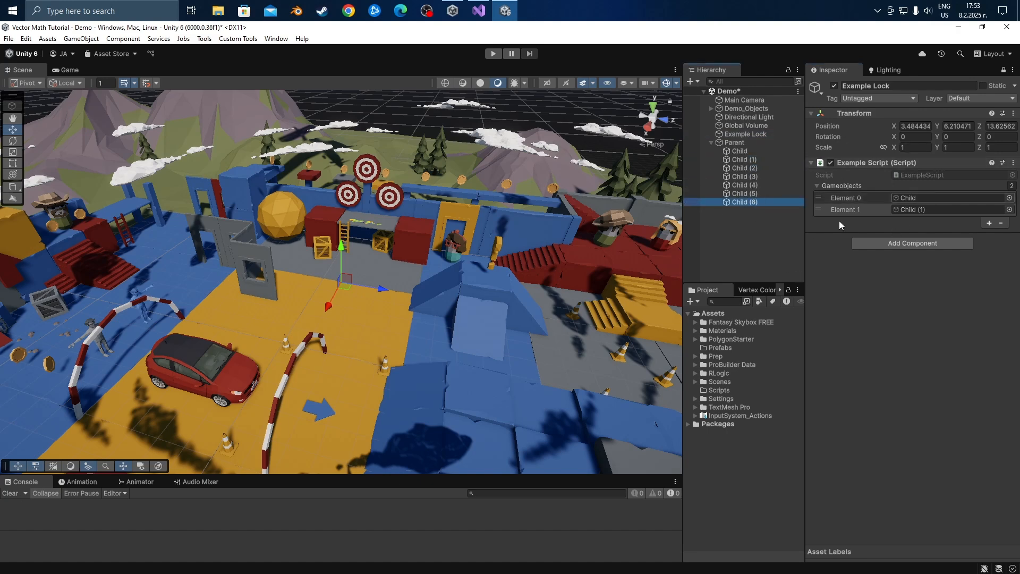
# Empty Example Lock's Gameobjects list by setting its size to 0.
pyautogui.click(1012, 186)
pyautogui.write('0')
pyautogui.press('Return')
# Add all objects from Child through Child (6) to the Gameobjects list, unlock the Inspector, and clear the selection.
pyautogui.click(746, 203)
pyautogui.keyDown('shift'); pyautogui.click(741, 150); pyautogui.keyUp('shift')
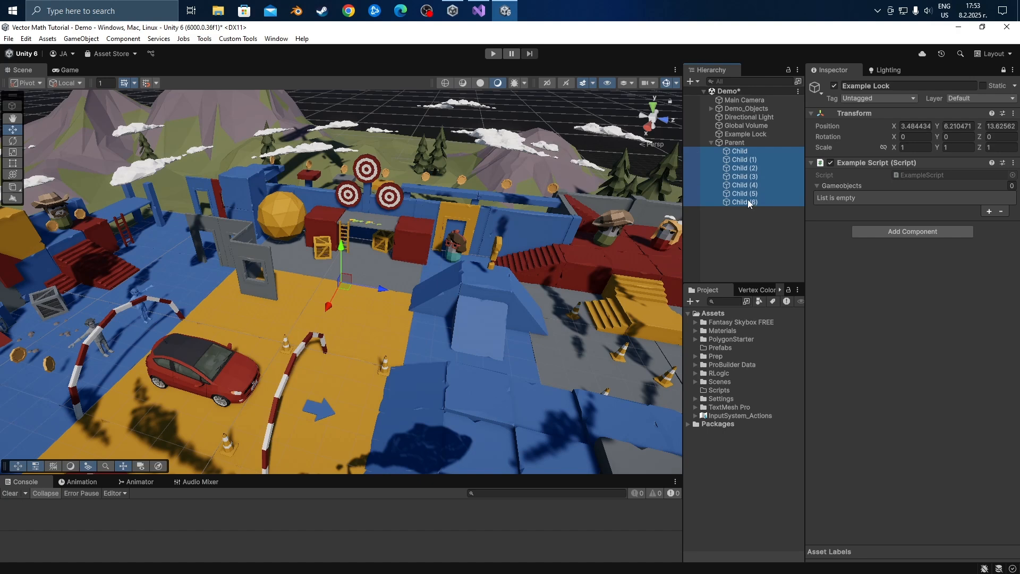
pyautogui.moveTo(741, 152); pyautogui.dragTo(839, 184)
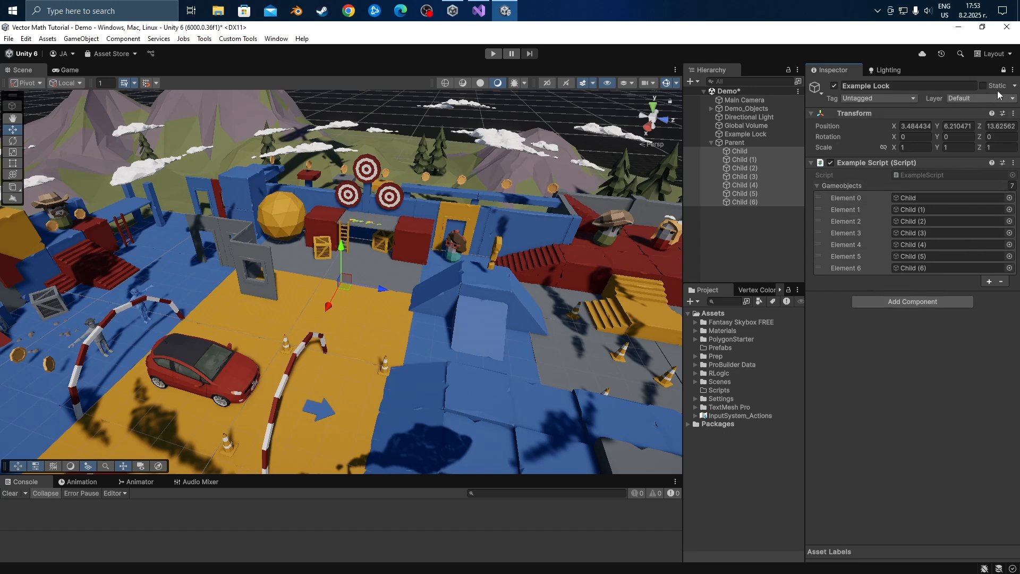
pyautogui.click(1003, 70)
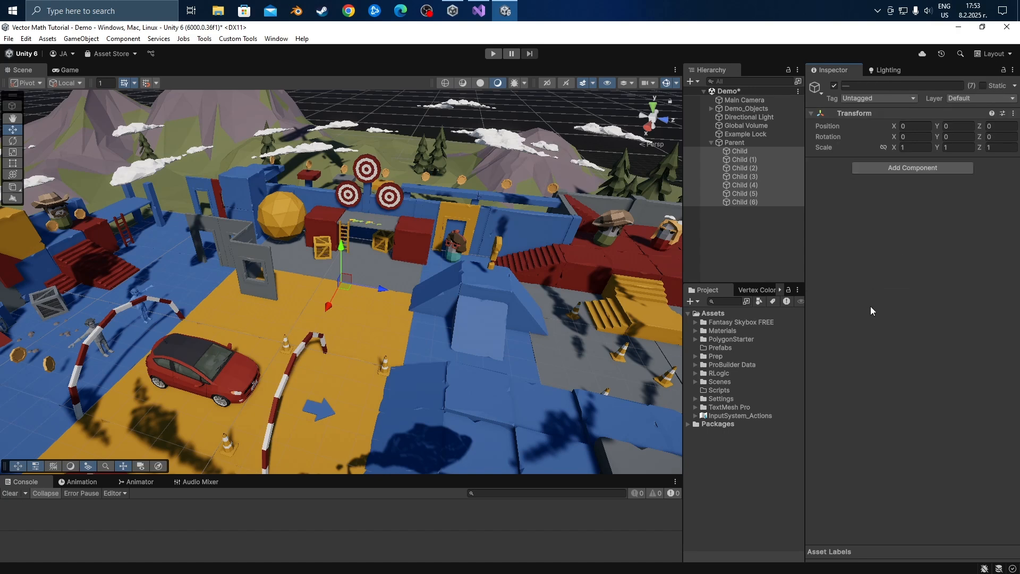
pyautogui.click(760, 242)
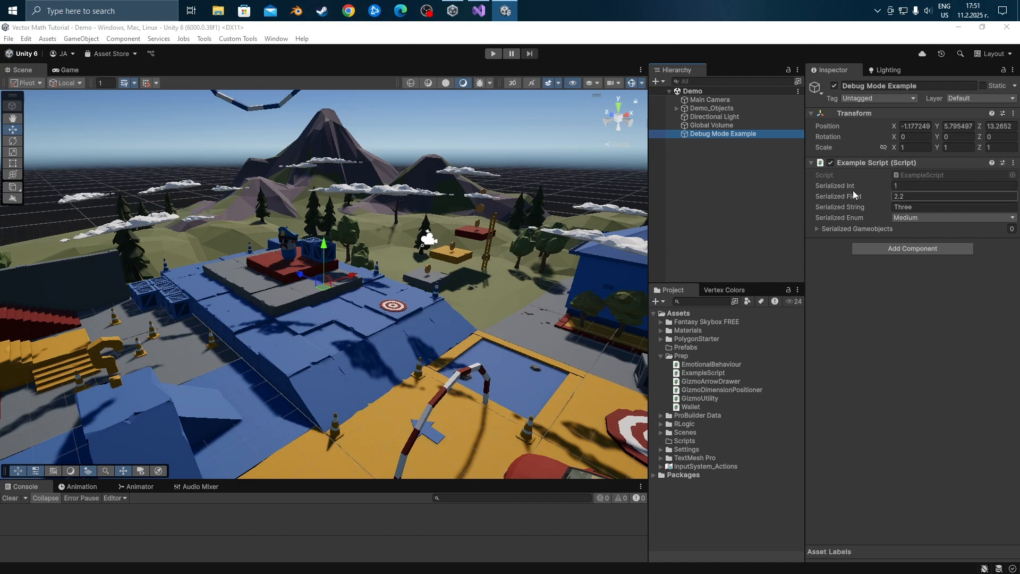
# Switch the Inspector to Debug mode for the Debug Mode Example object.
pyautogui.click(1012, 70)
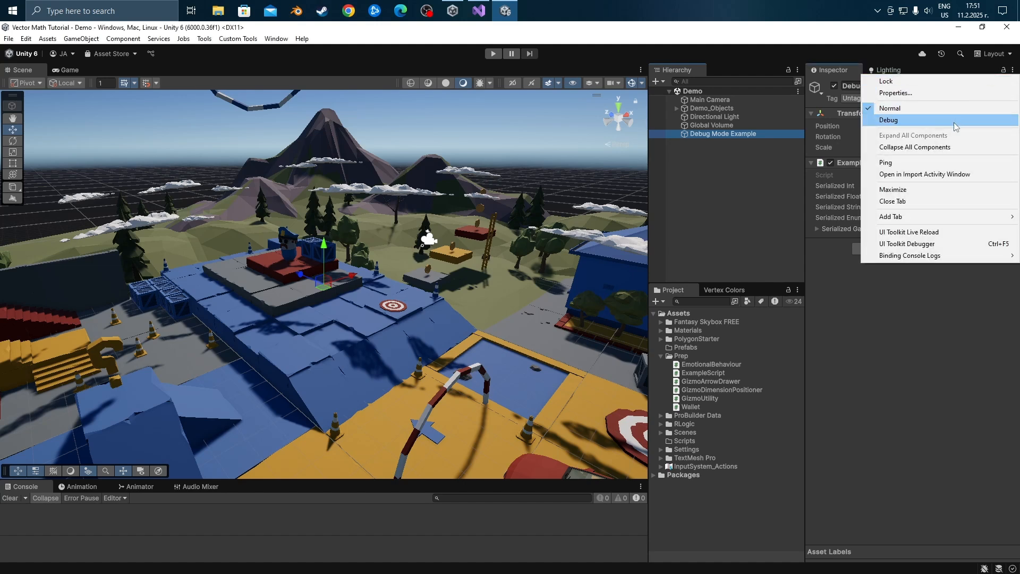
pyautogui.click(954, 122)
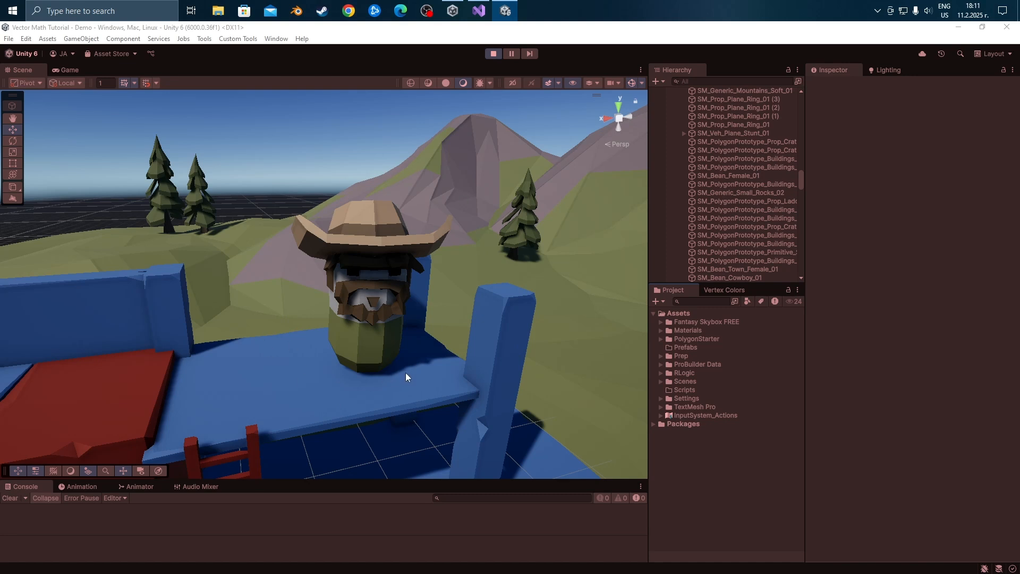
# Examine the cowboy character's private Emotional Behaviour fields in the Inspector's Debug mode and return the Inspector to Normal mode.
pyautogui.click(373, 299)
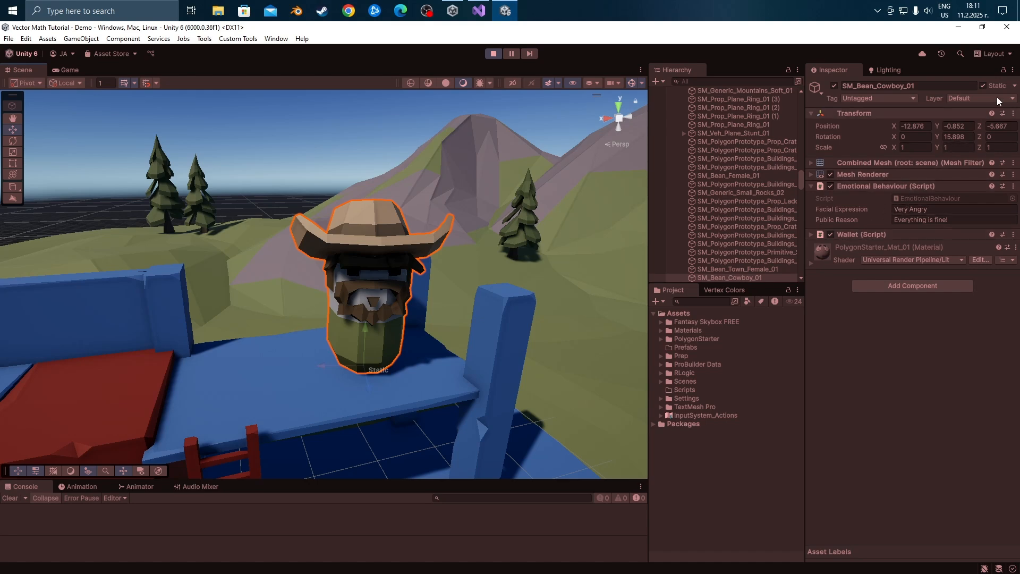
pyautogui.click(1013, 70)
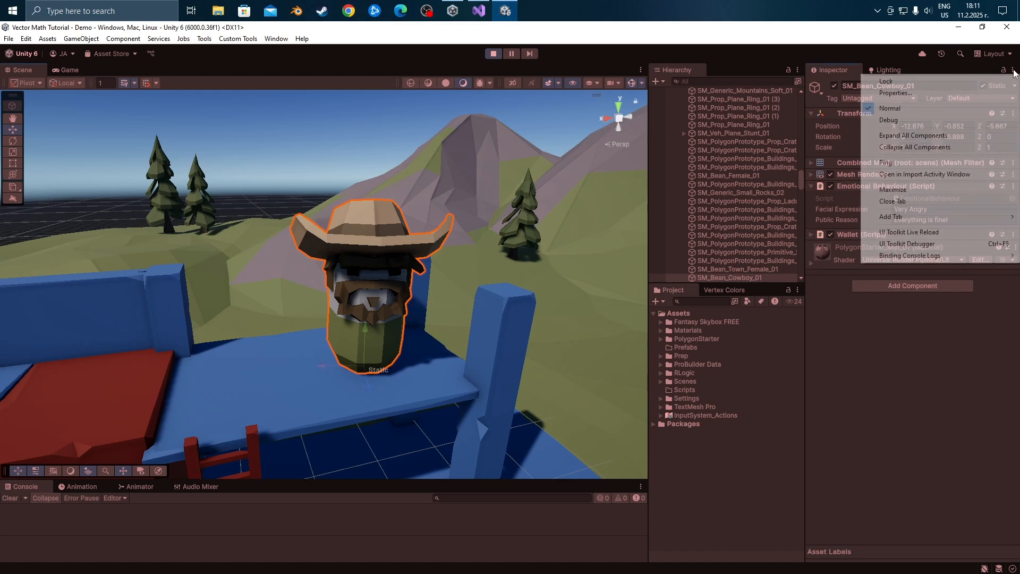
pyautogui.click(975, 120)
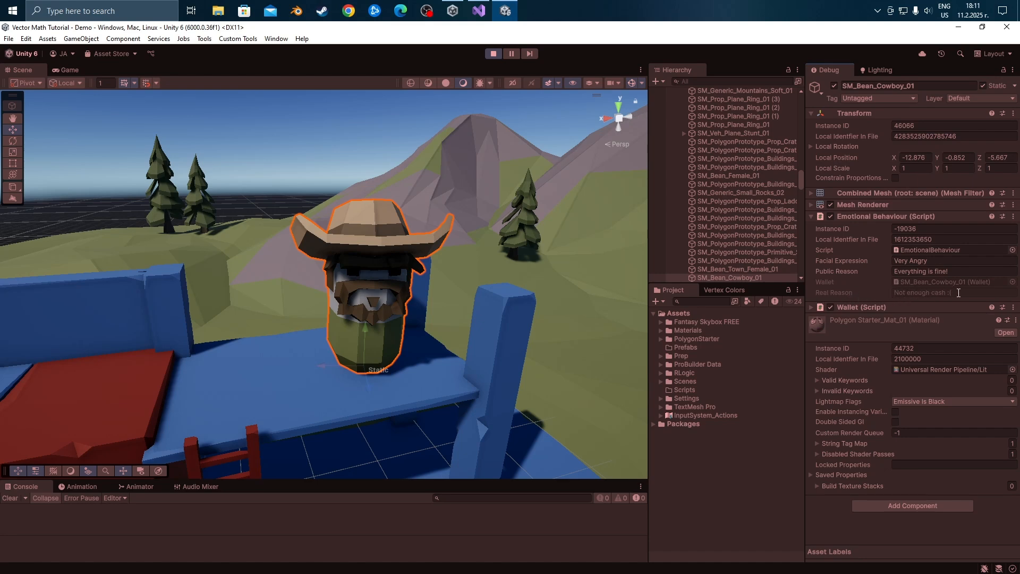
pyautogui.click(1012, 69)
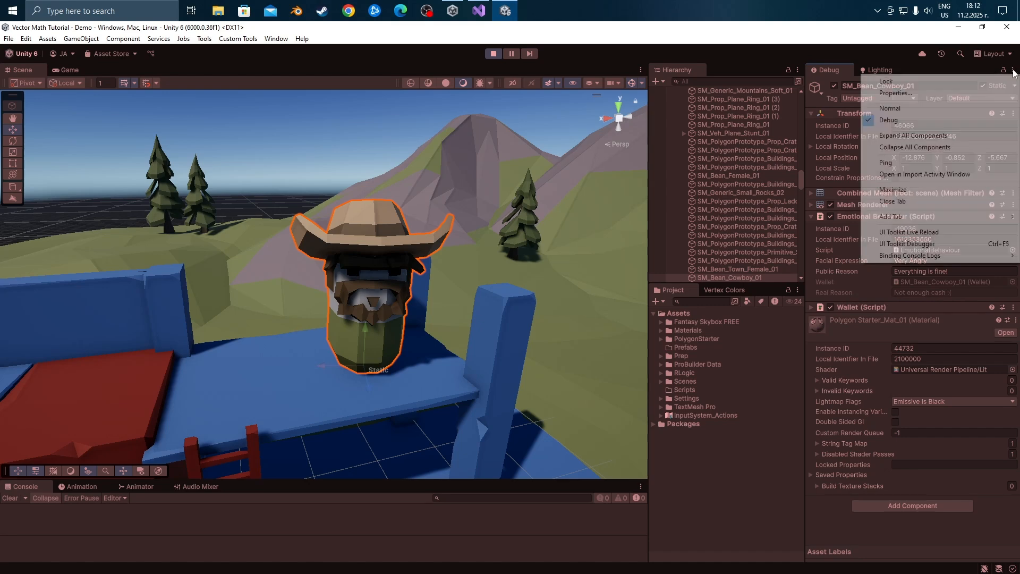
pyautogui.click(986, 109)
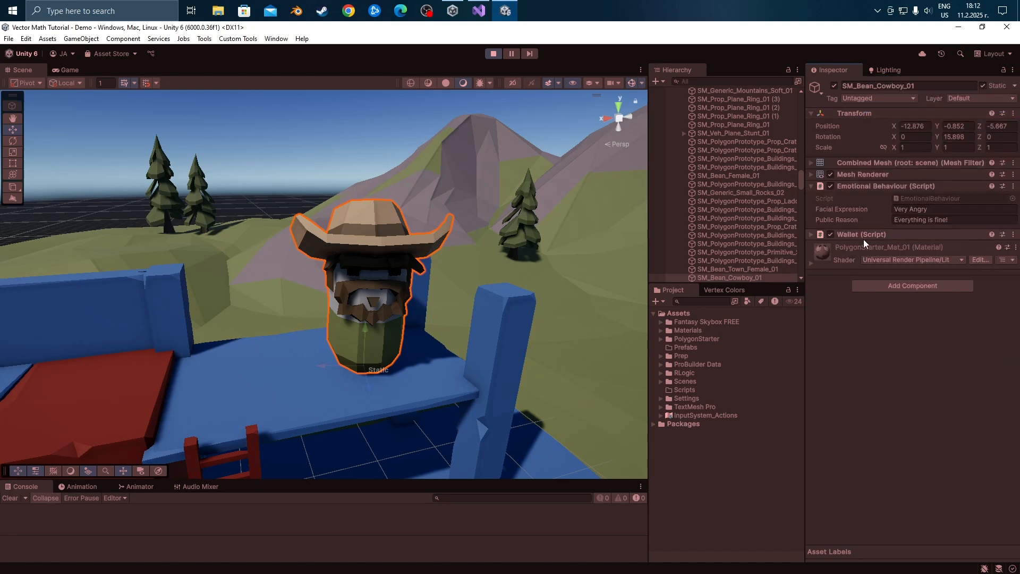
# Expand the cowboy's Wallet script component and set its Cash to 999.
pyautogui.click(810, 235)
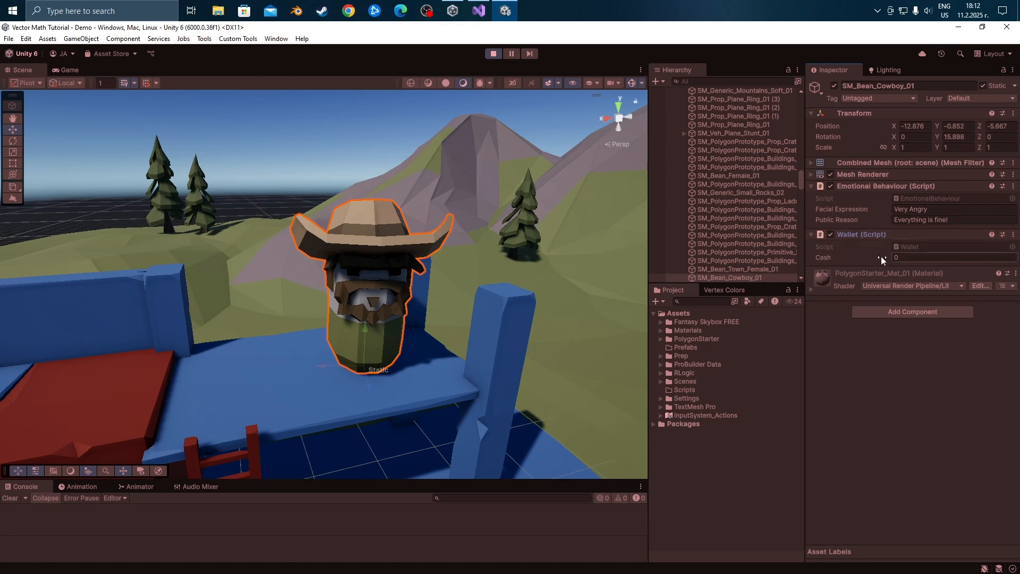
pyautogui.click(912, 257)
pyautogui.write('999')
pyautogui.click(901, 368)
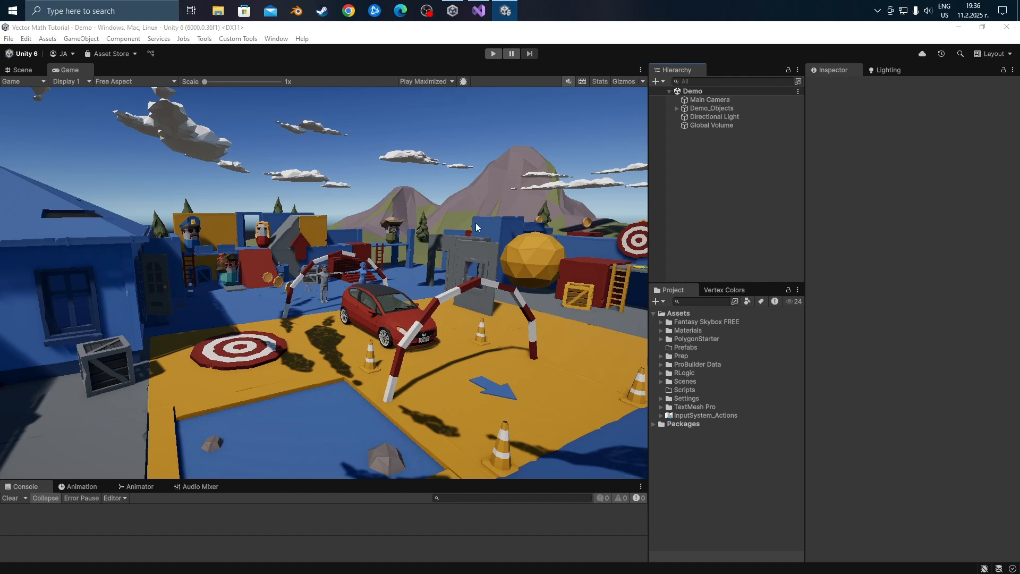
# Align the Main Camera with a new Scene view angle over the red car and check the framing in the Game view.
pyautogui.click(22, 70)
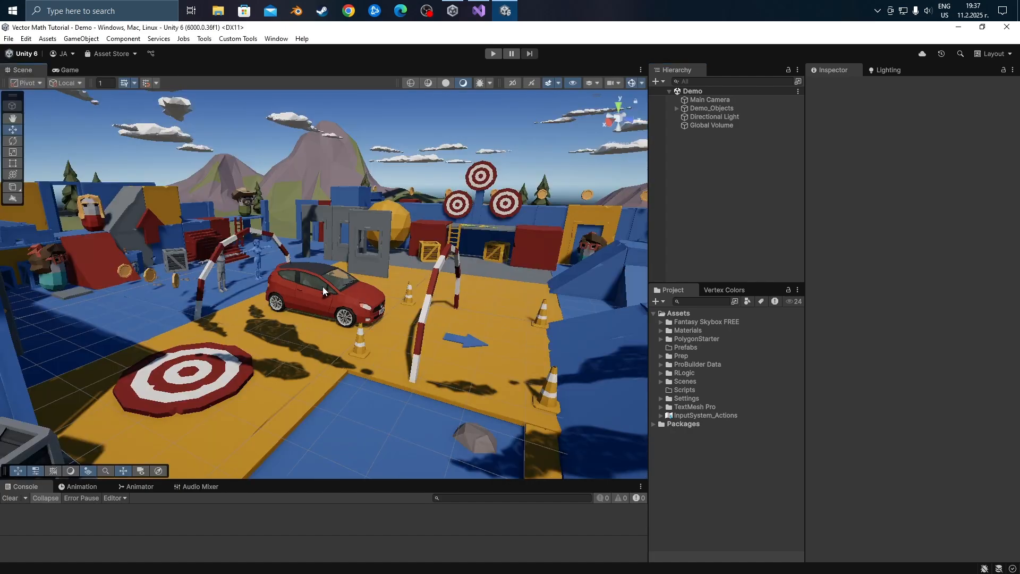
pyautogui.moveTo(321, 285)
pyautogui.keyDown('alt'); pyautogui.mouseDown()
pyautogui.moveTo(603, 418)
pyautogui.moveTo(750, 259)
pyautogui.moveTo(693, 234)
pyautogui.moveTo(201, 221)
pyautogui.moveTo(331, 287)
pyautogui.moveTo(325, 302)
pyautogui.mouseUp(); pyautogui.keyUp('alt')
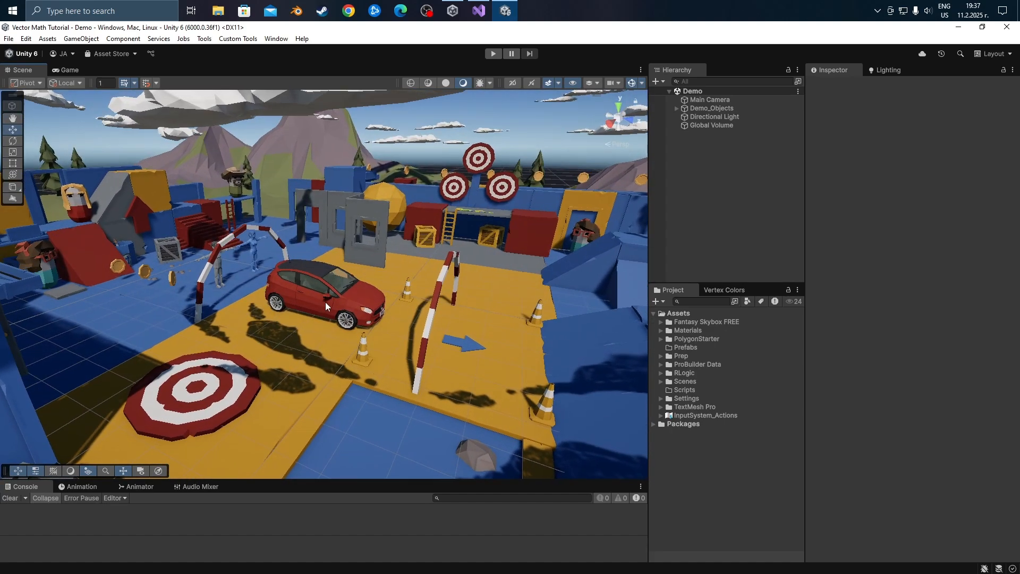
pyautogui.click(712, 100)
pyautogui.rightClick(712, 99)
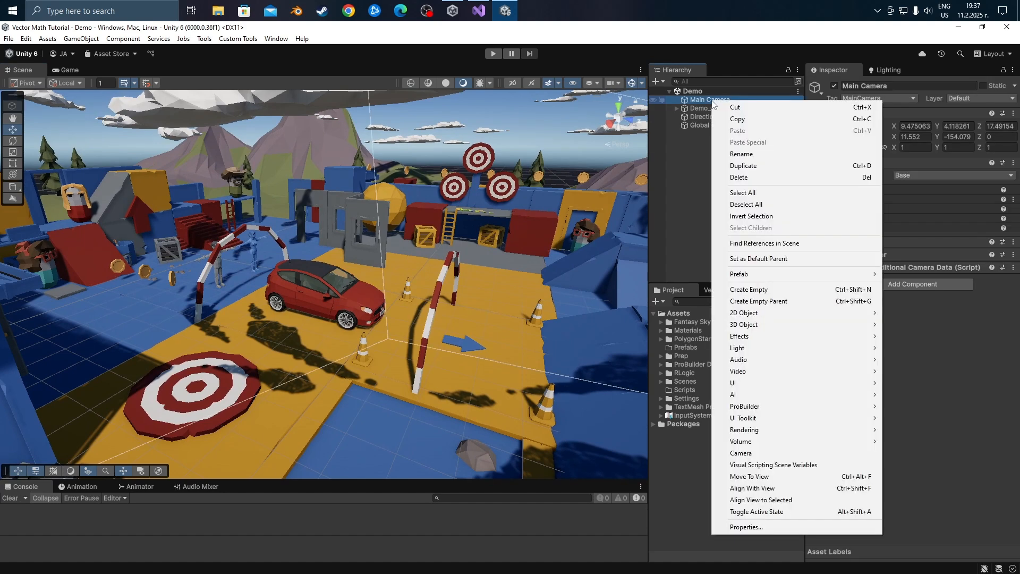
pyautogui.click(767, 488)
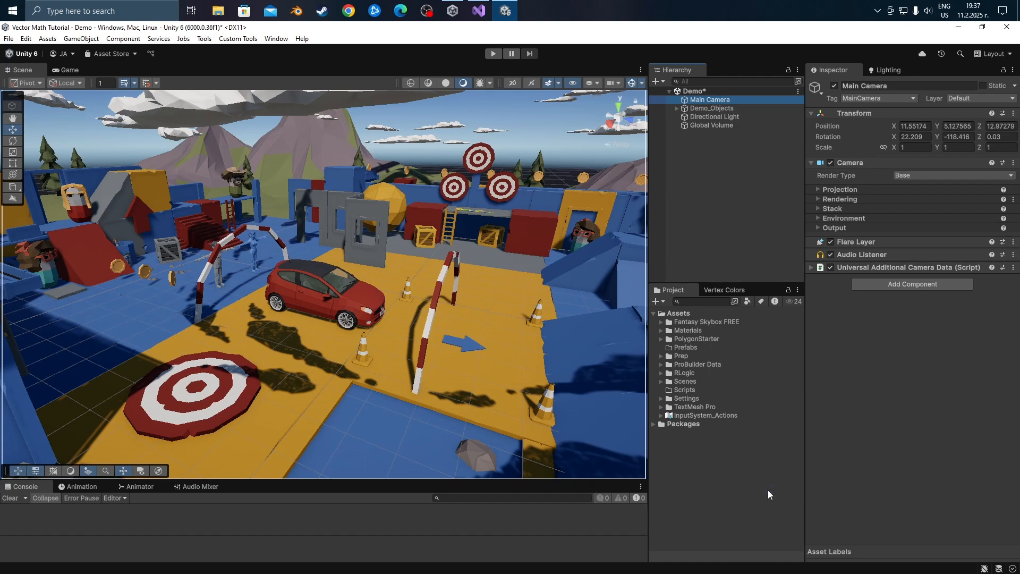
pyautogui.click(70, 70)
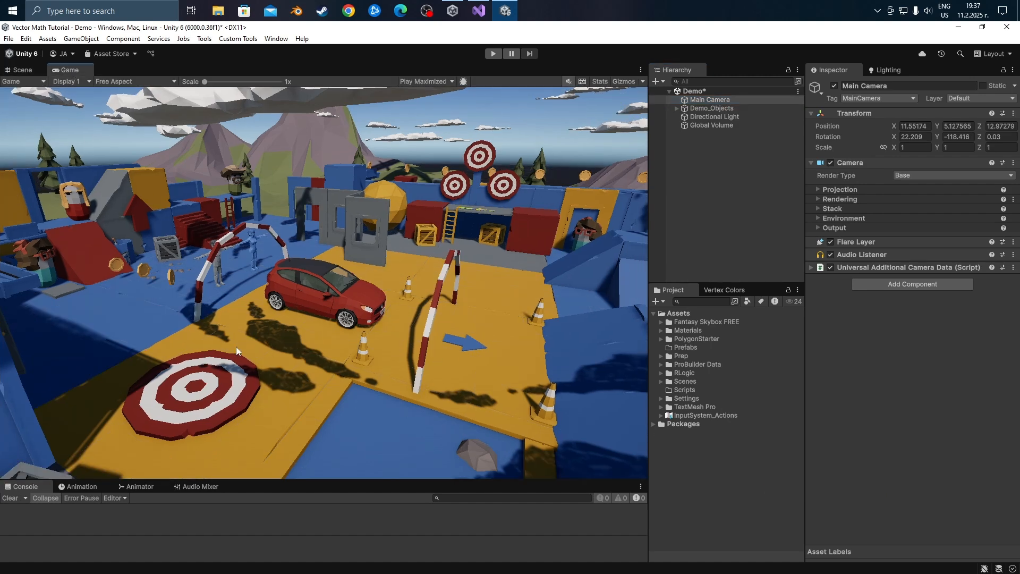
# Return to the Scene view, look at the camera from elsewhere, and align the view to the selected Main Camera.
pyautogui.click(22, 70)
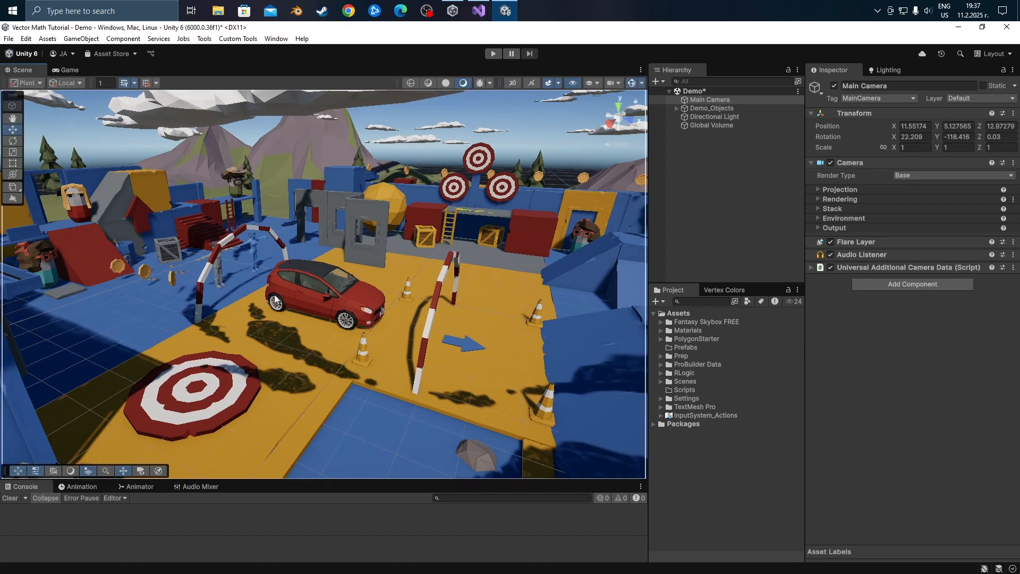
pyautogui.moveTo(257, 275); pyautogui.dragTo(699, 259, button='right')
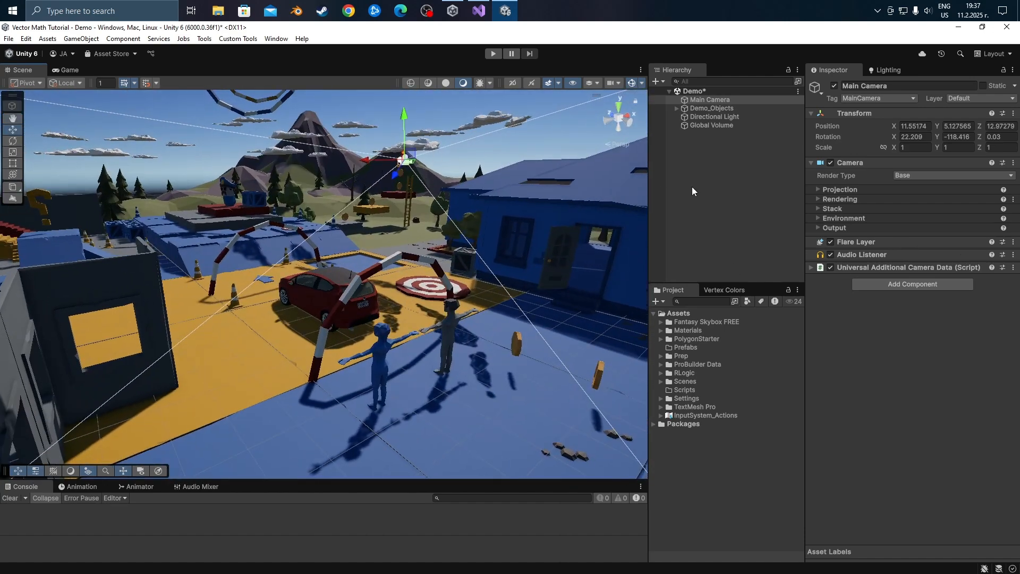
pyautogui.rightClick(712, 100)
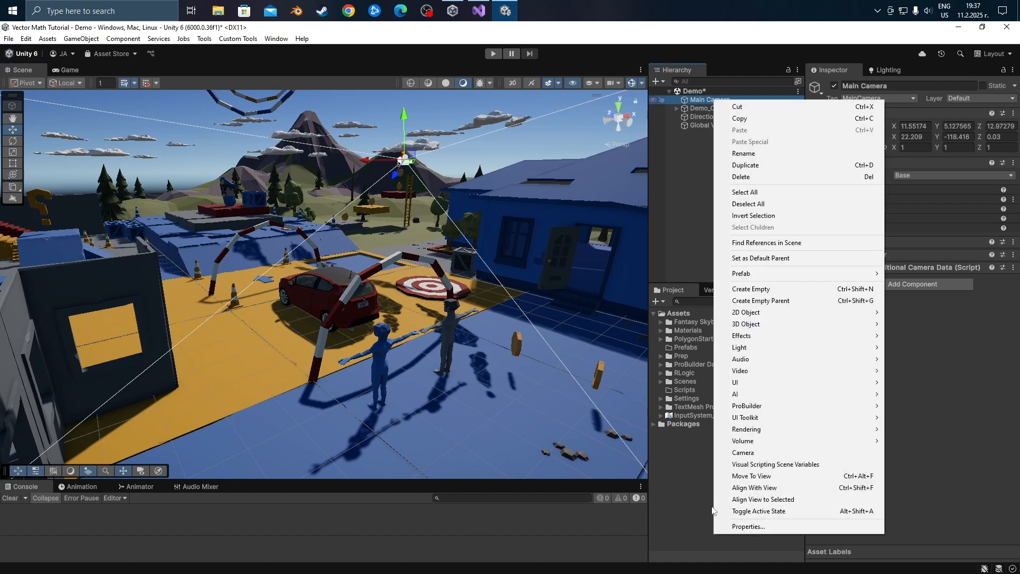
pyautogui.click(778, 499)
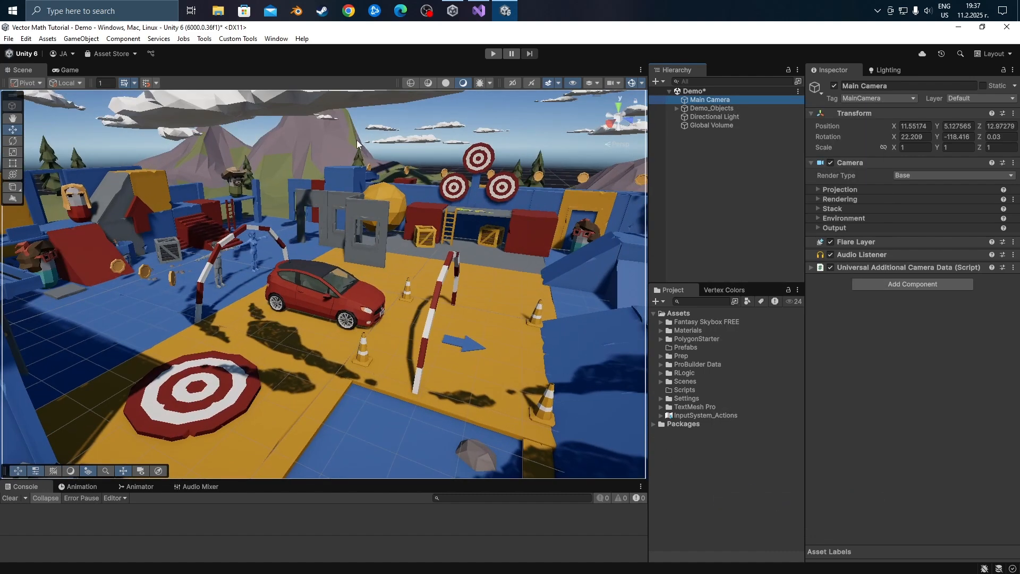